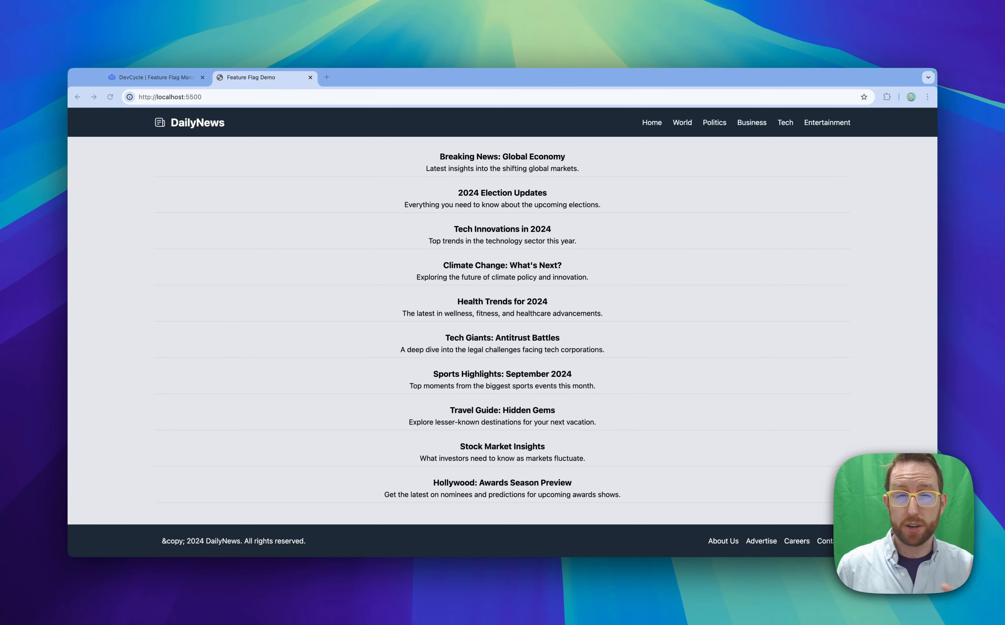
# Reload the DailyNews demo page, then open the dvc-demo feature and review its variables across the variations
pyautogui.click(110, 97)
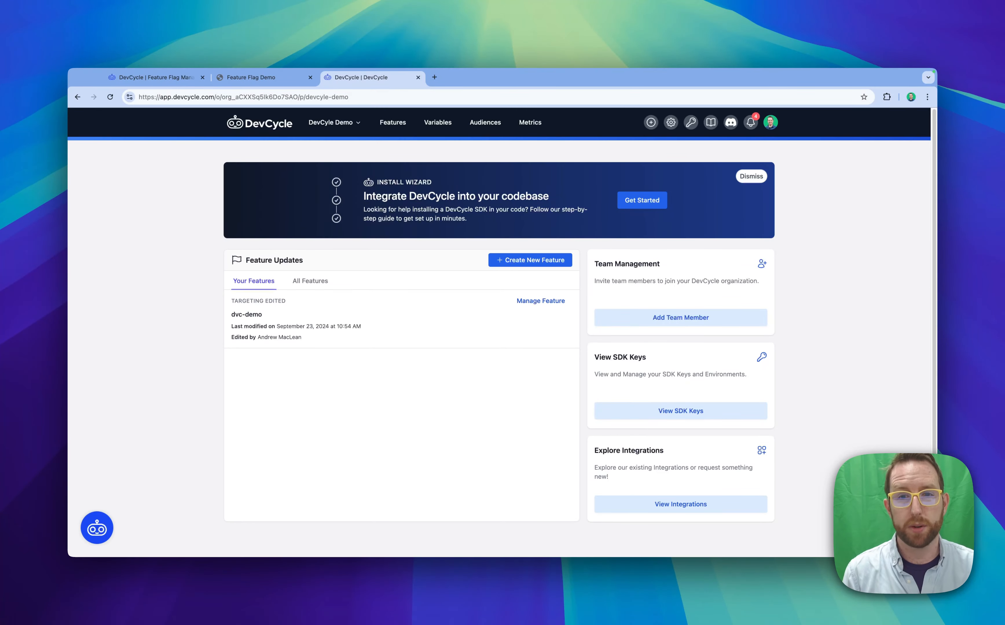
pyautogui.click(541, 301)
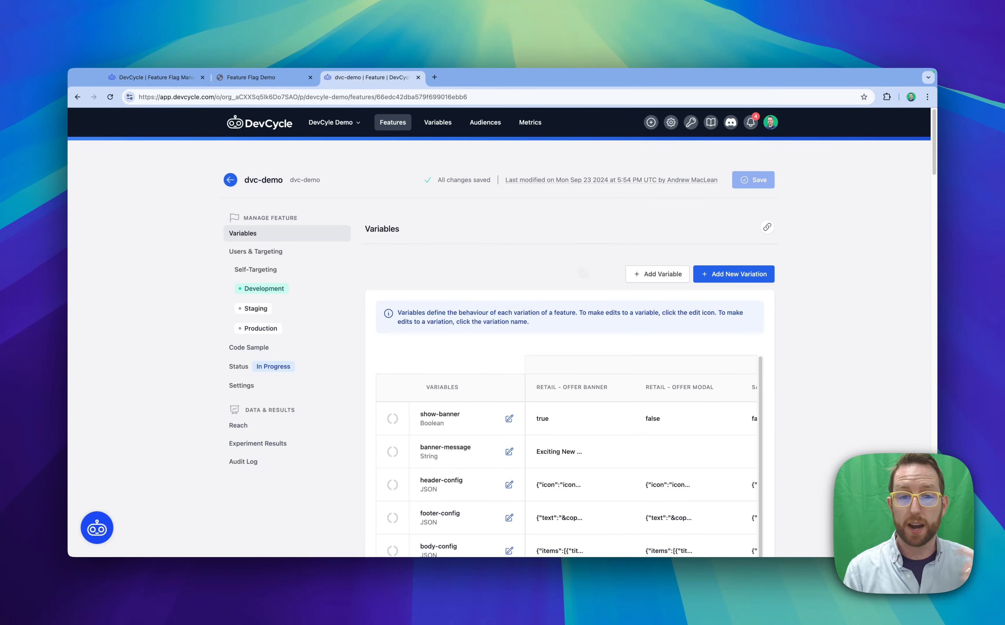
pyautogui.scroll(-2, 454, 459)
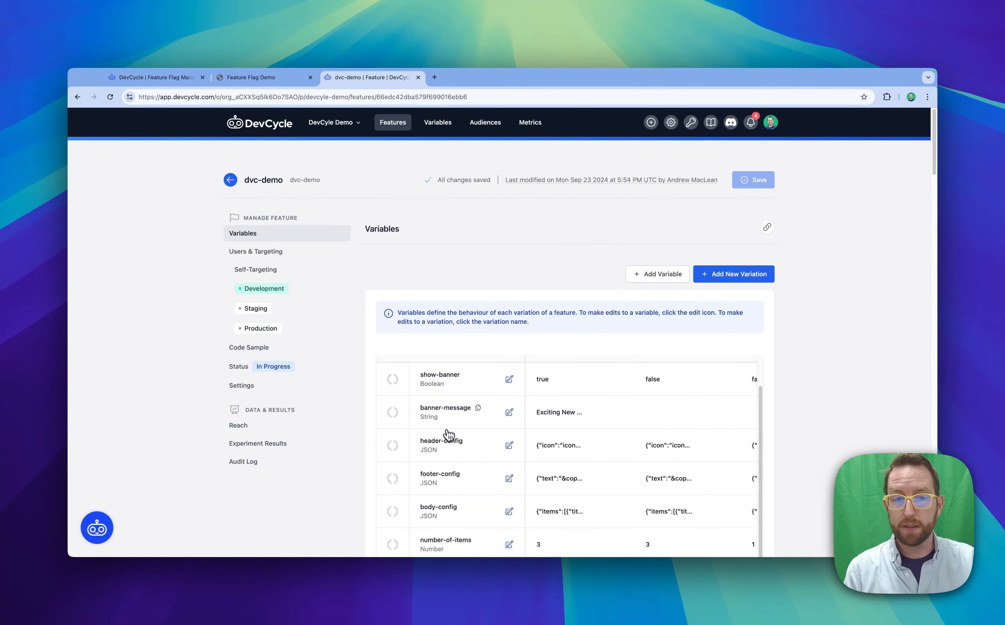
pyautogui.scroll(-1, 446, 452)
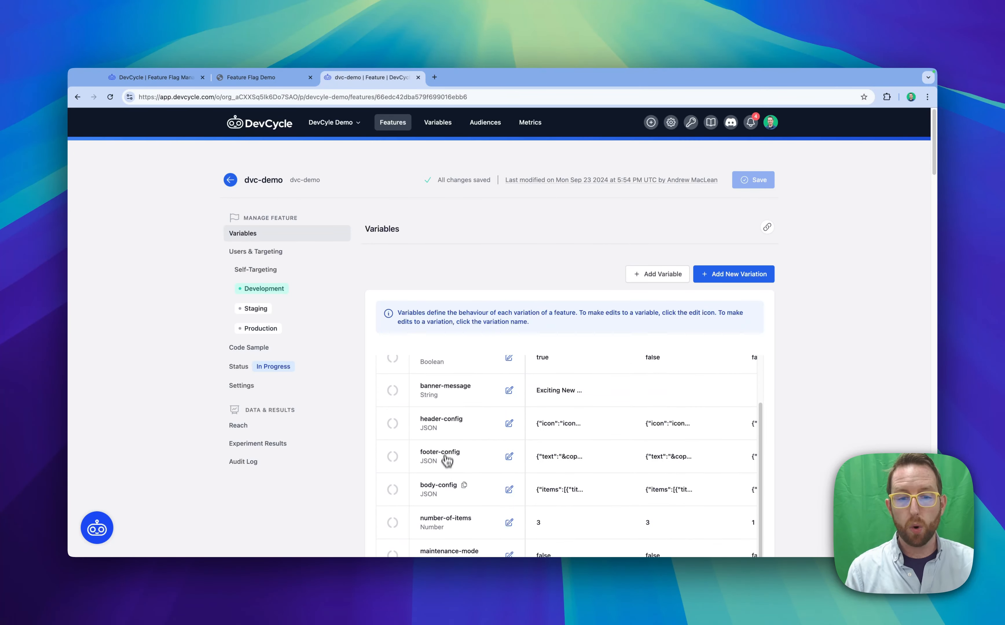
pyautogui.scroll(3, 446, 508)
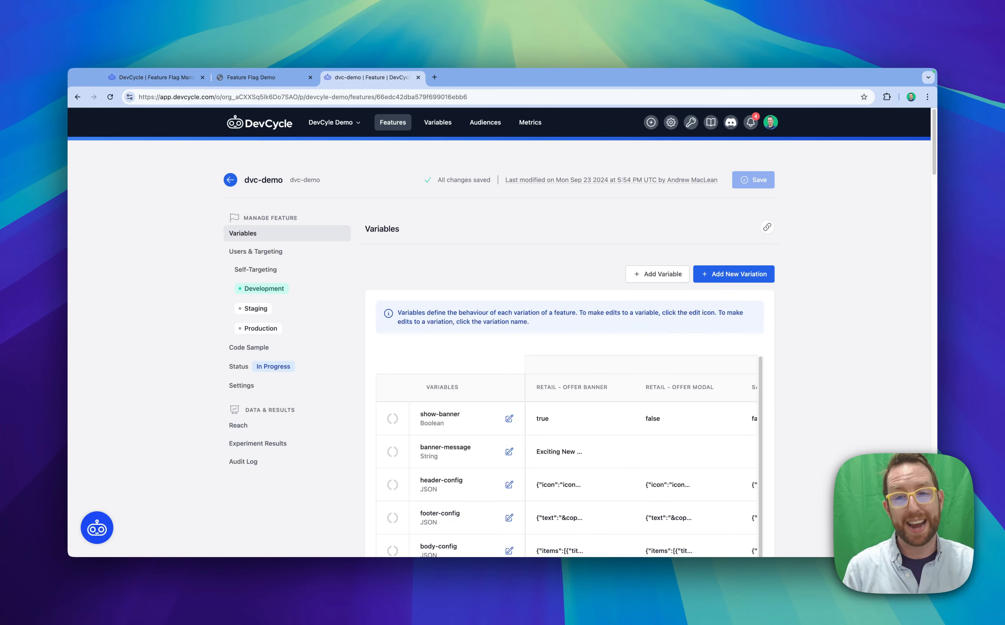
pyautogui.scroll(-3, 784, 323)
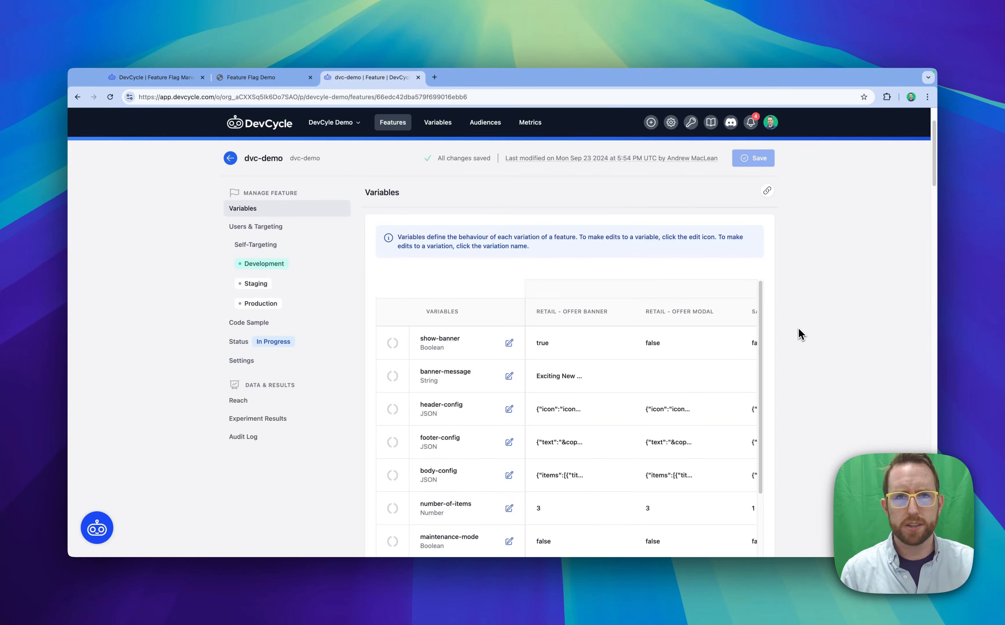
pyautogui.scroll(-1, 799, 333)
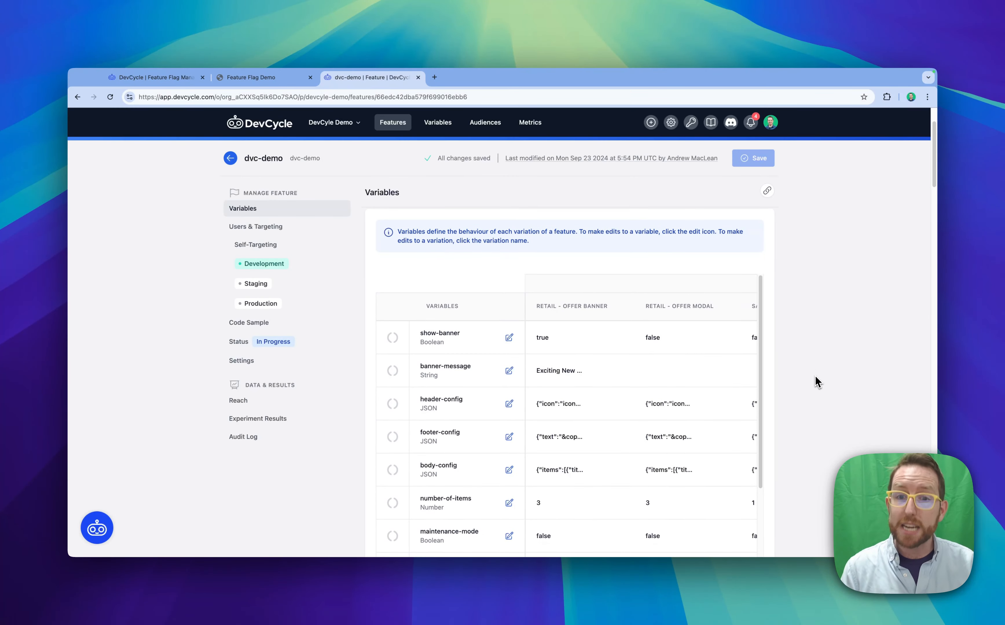
pyautogui.scroll(-3, 818, 382)
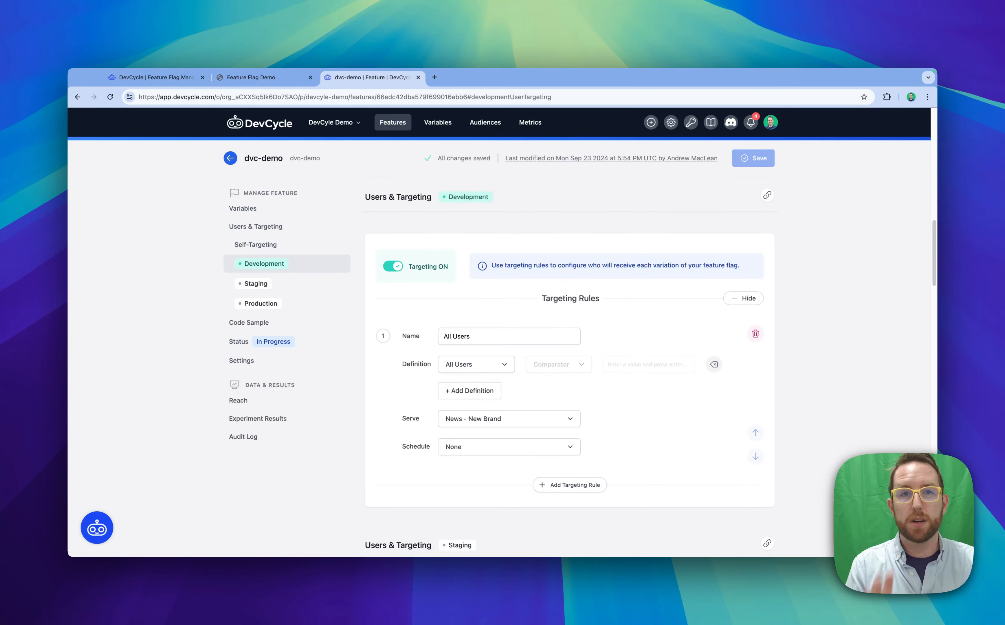
# Set the Development All Users rule to serve News - Old Brand, save it, and check the DailyNews demo page
pyautogui.hotkey('ctrl', 'shift', 'Tab')
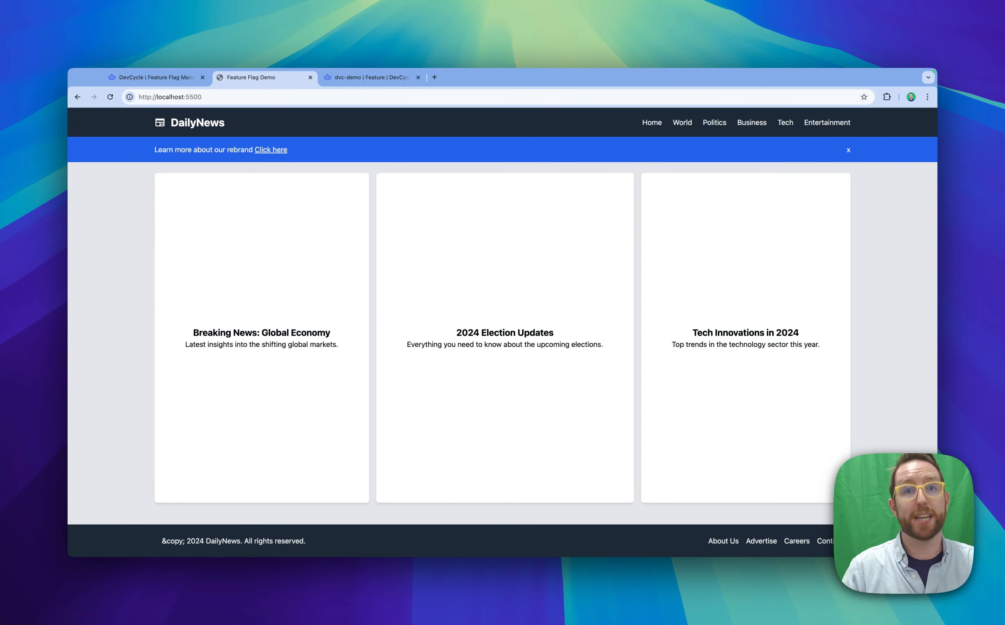
pyautogui.hotkey('ctrl', 'Tab')
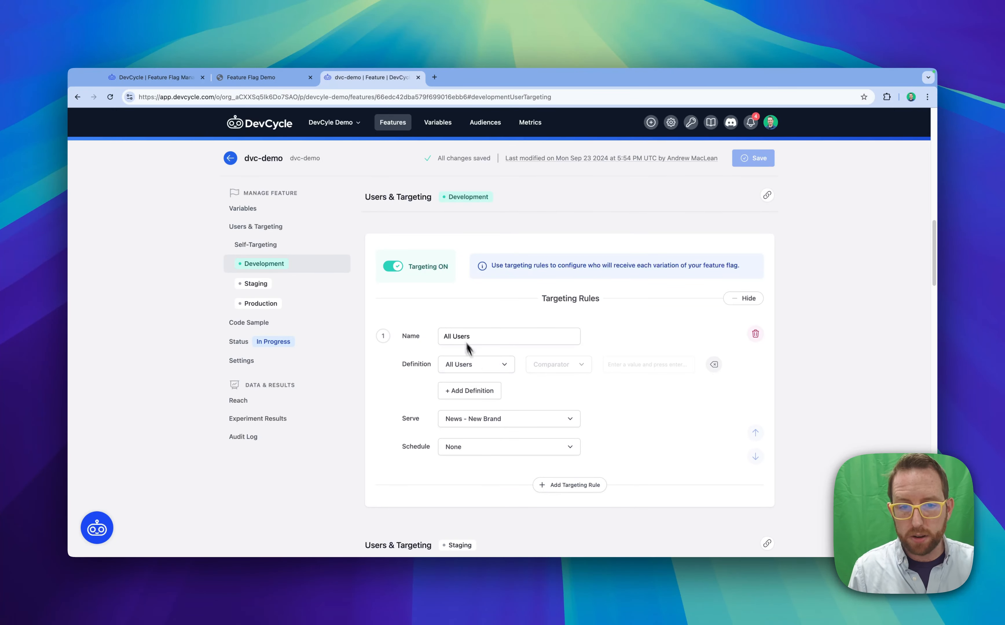
pyautogui.click(507, 420)
pyautogui.scroll(-3, 514, 442)
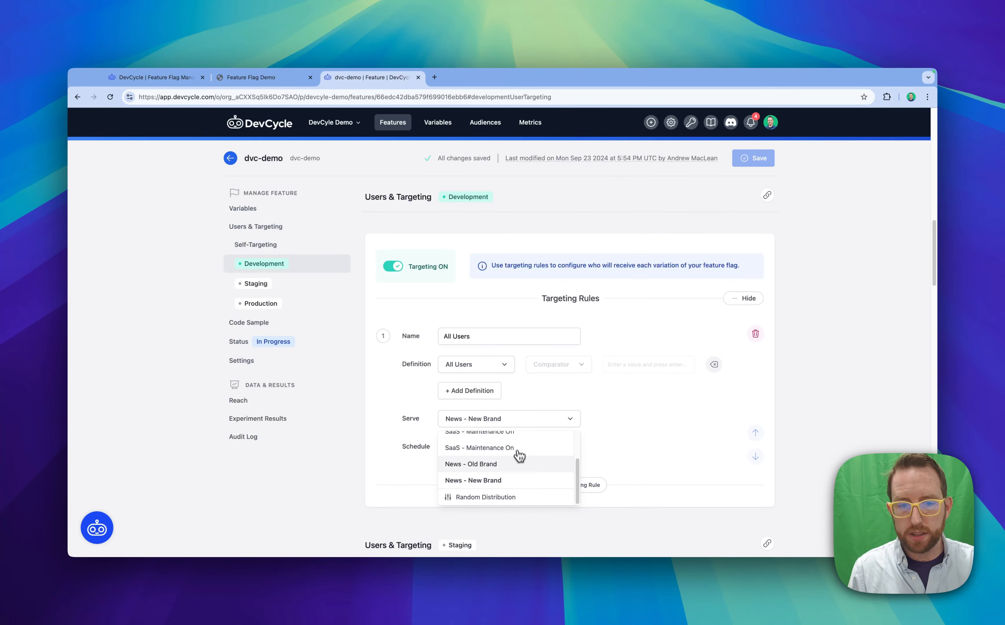
pyautogui.click(520, 469)
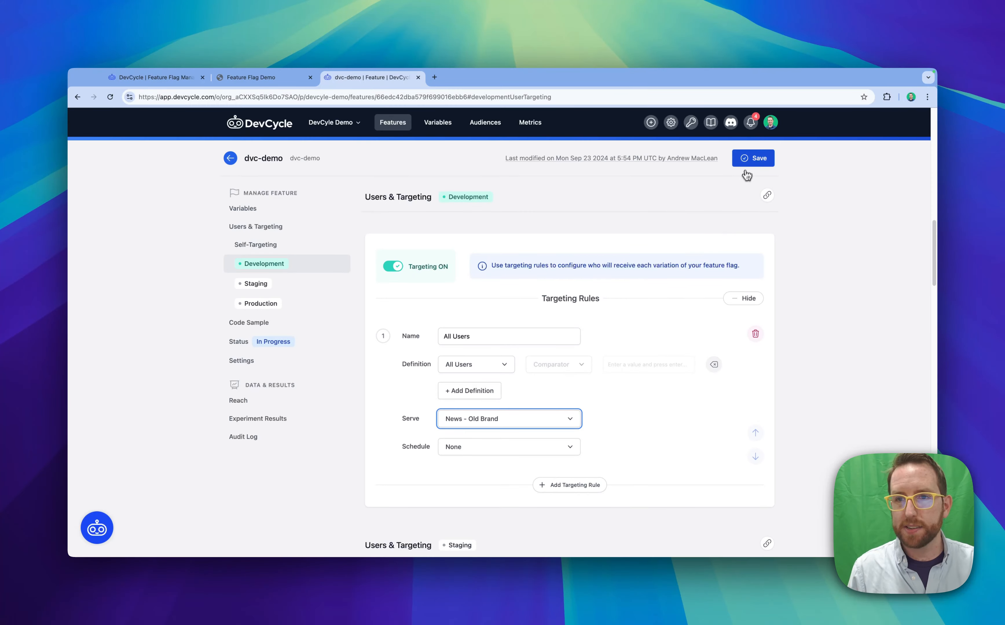
pyautogui.click(746, 161)
pyautogui.click(257, 78)
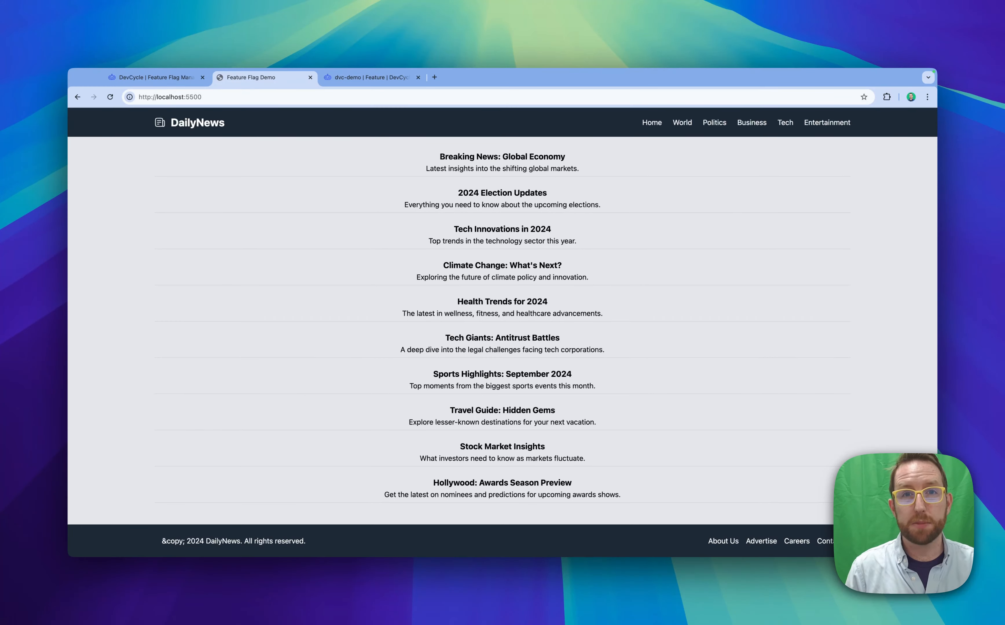
# Return to the dvc-demo feature and rename the first Development targeting rule to DevCycle User
pyautogui.hotkey('ctrl', 'Tab')
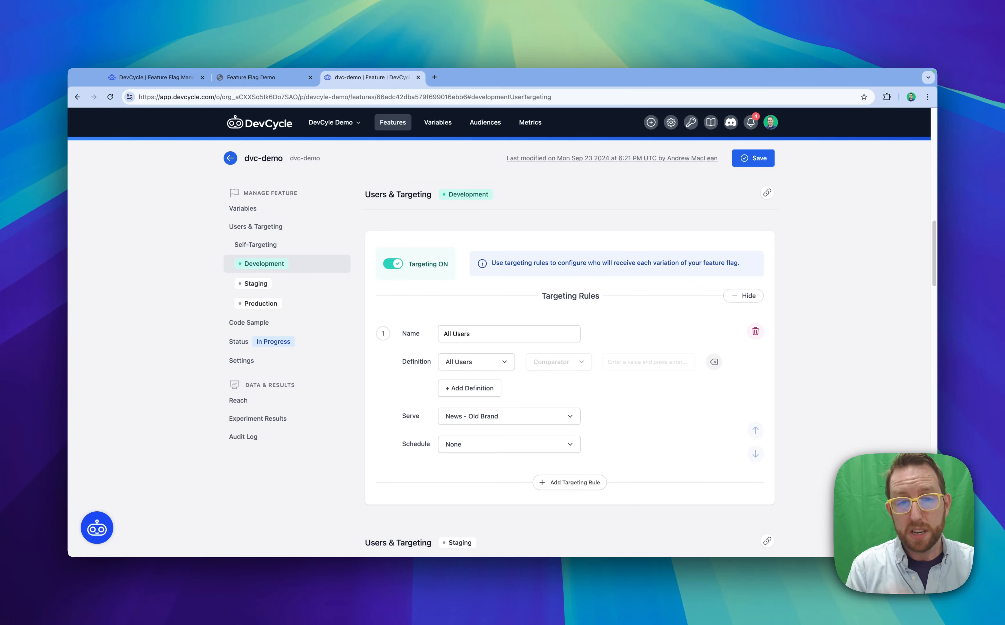
pyautogui.tripleClick(485, 328)
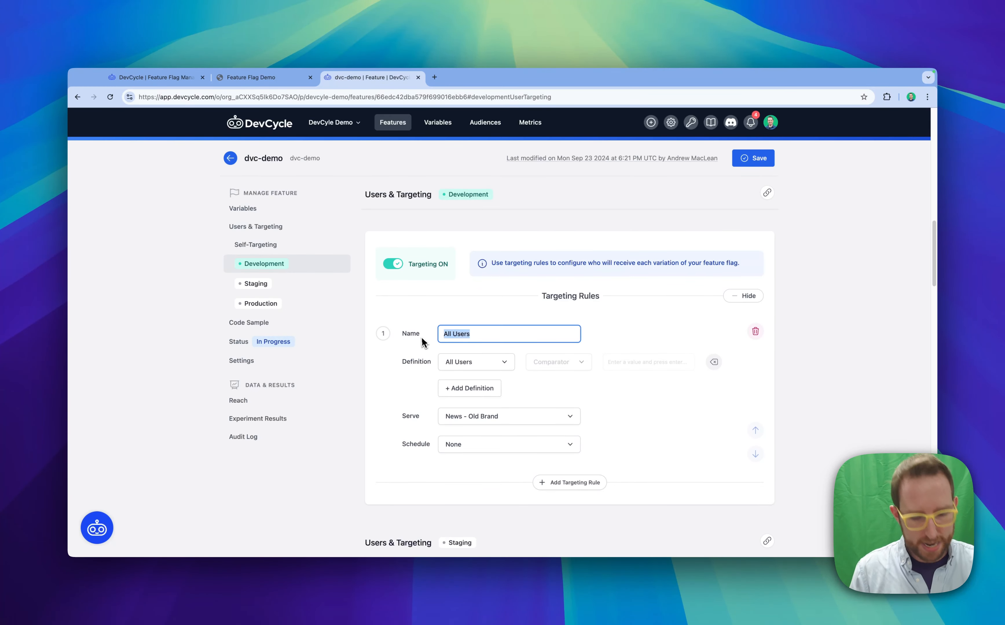
pyautogui.write('DevCycle User')
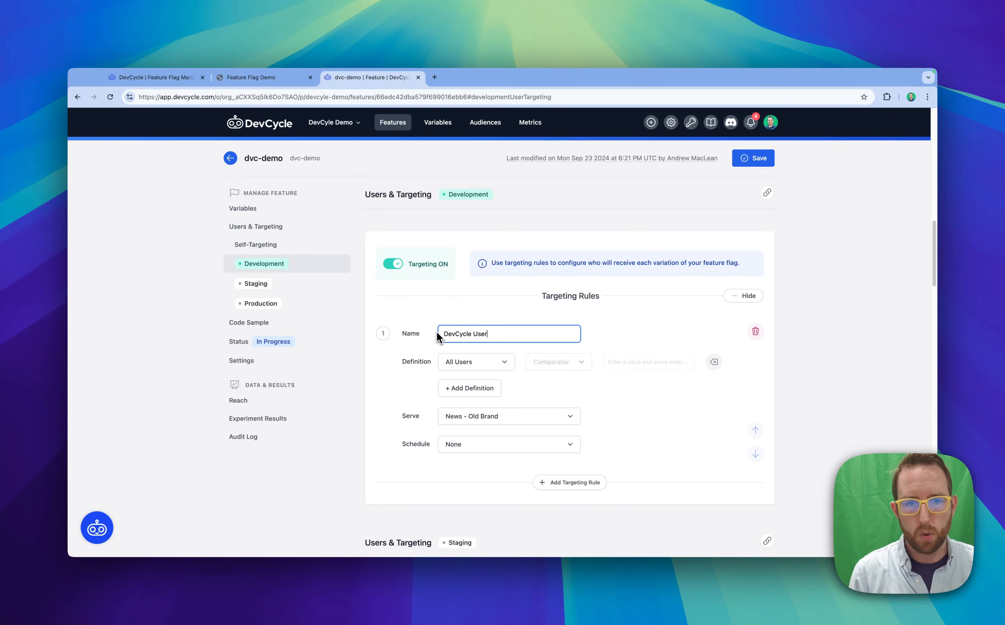
# Define the DevCycle User rule to match users whose User ID contains devcycle
pyautogui.click(461, 362)
pyautogui.click(461, 399)
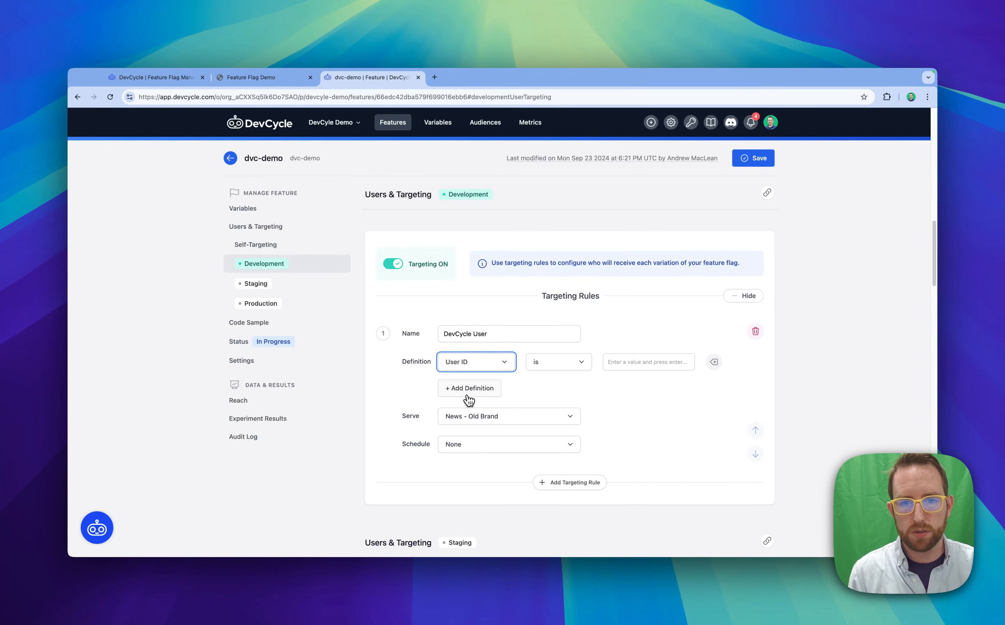
pyautogui.click(562, 363)
pyautogui.click(558, 415)
pyautogui.click(620, 364)
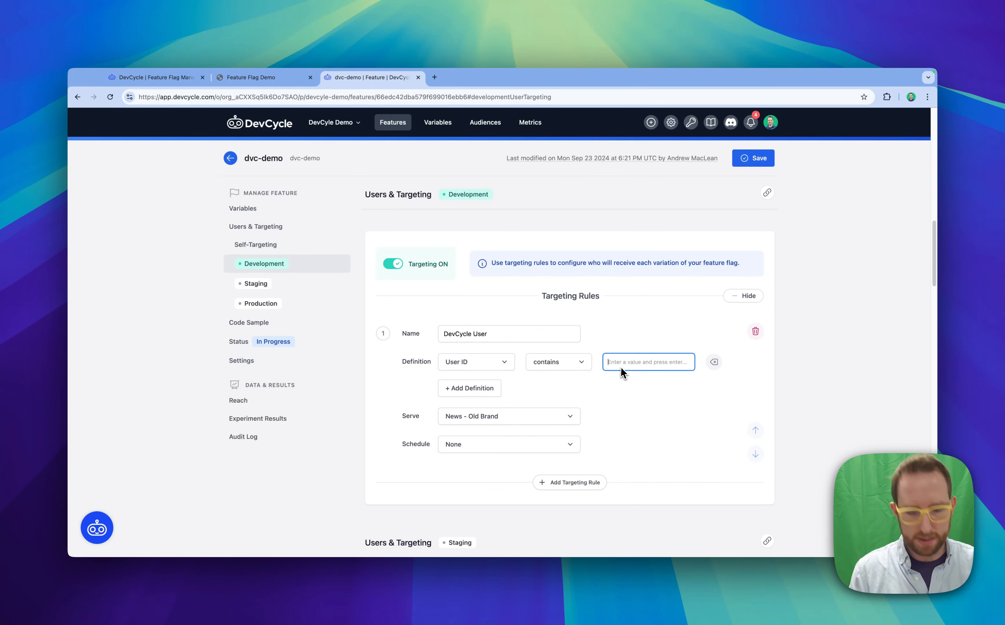
pyautogui.write('devcycle')
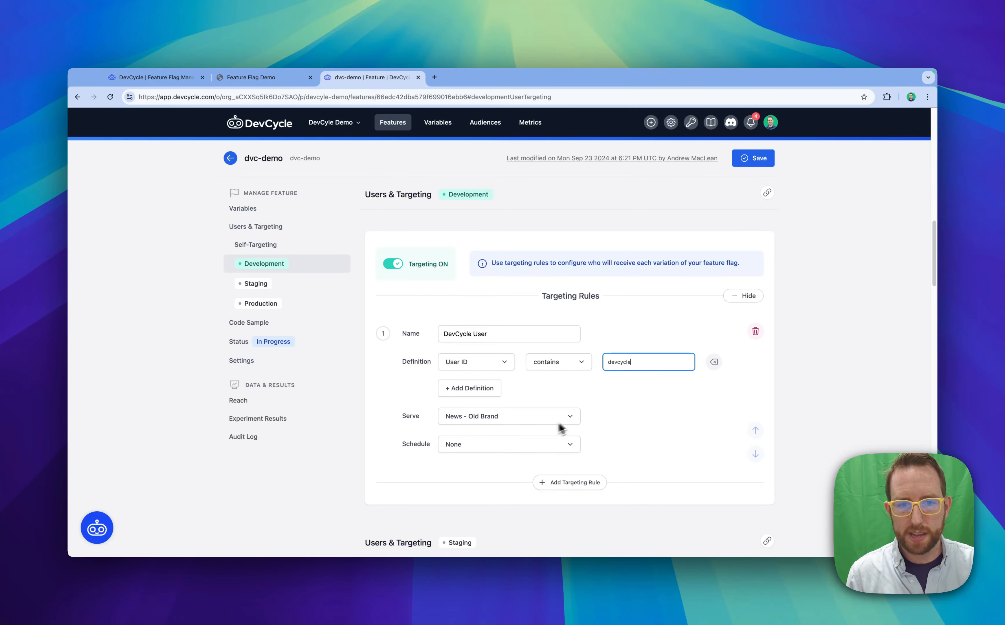
# Make the DevCycle User rule serve the News - New Brand variation and save the feature
pyautogui.click(538, 422)
pyautogui.scroll(-3, 525, 462)
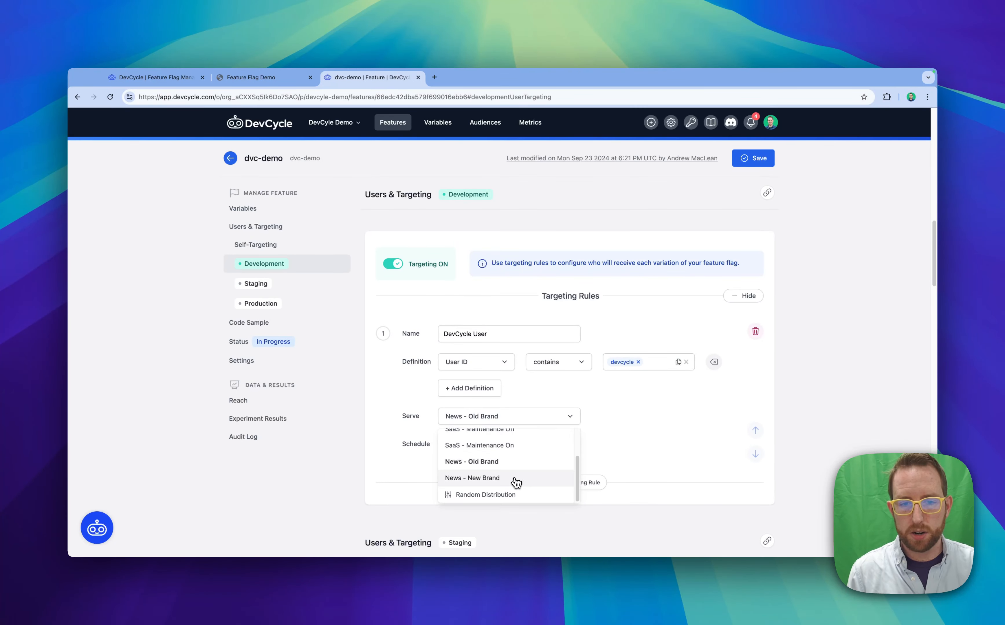
pyautogui.click(516, 482)
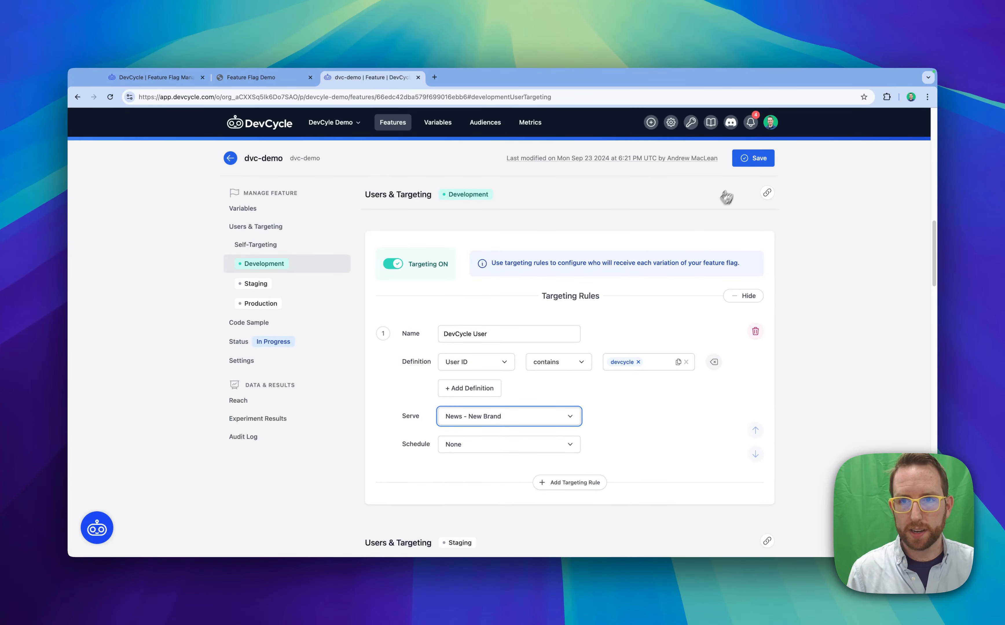
pyautogui.click(752, 158)
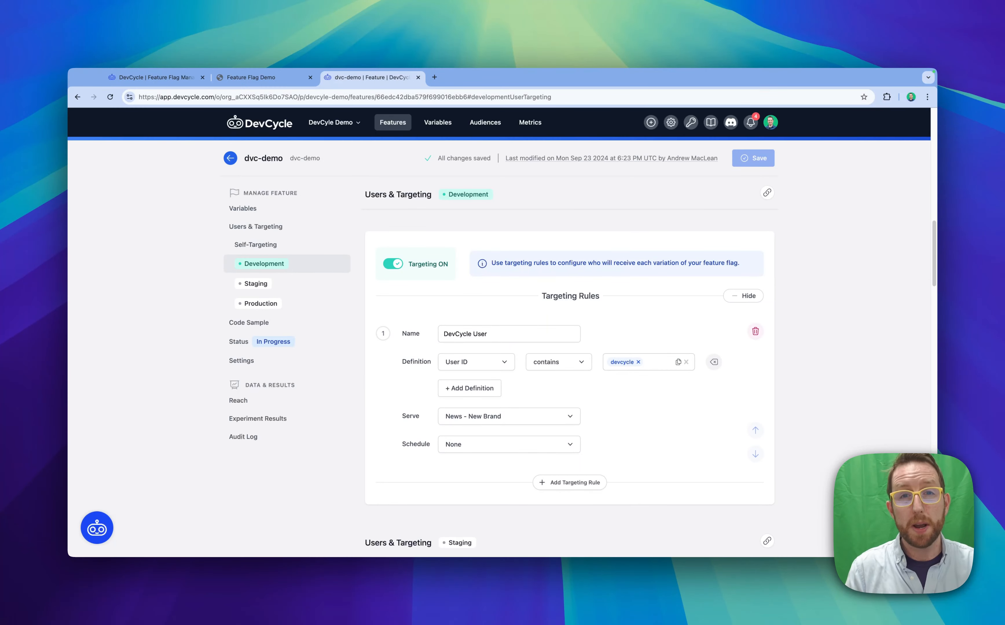
# Add a second Development targeting rule named Non DevCycle
pyautogui.click(575, 488)
pyautogui.click(538, 487)
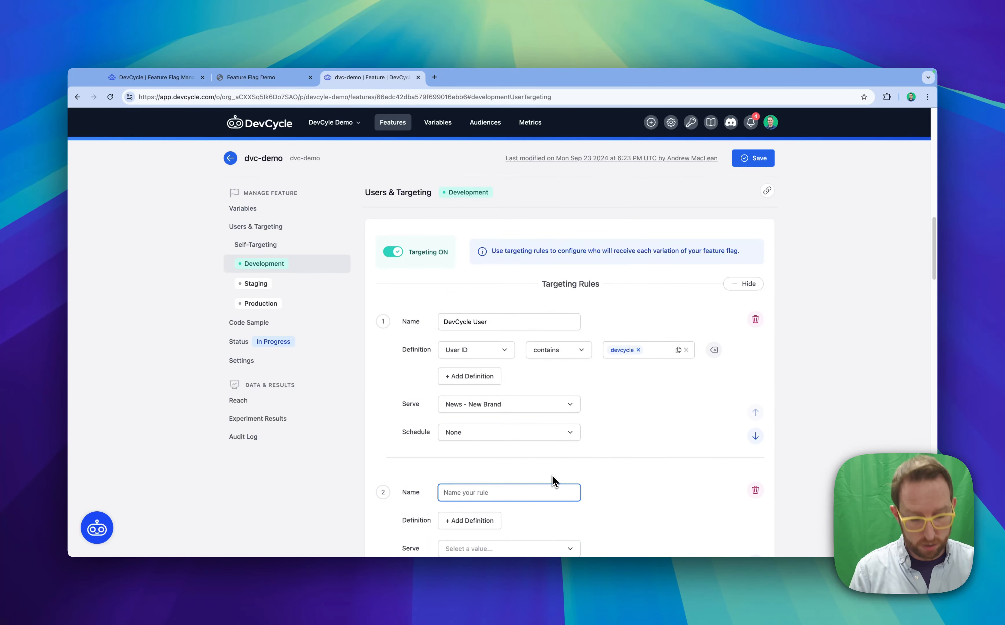
pyautogui.write('Non DevCycle')
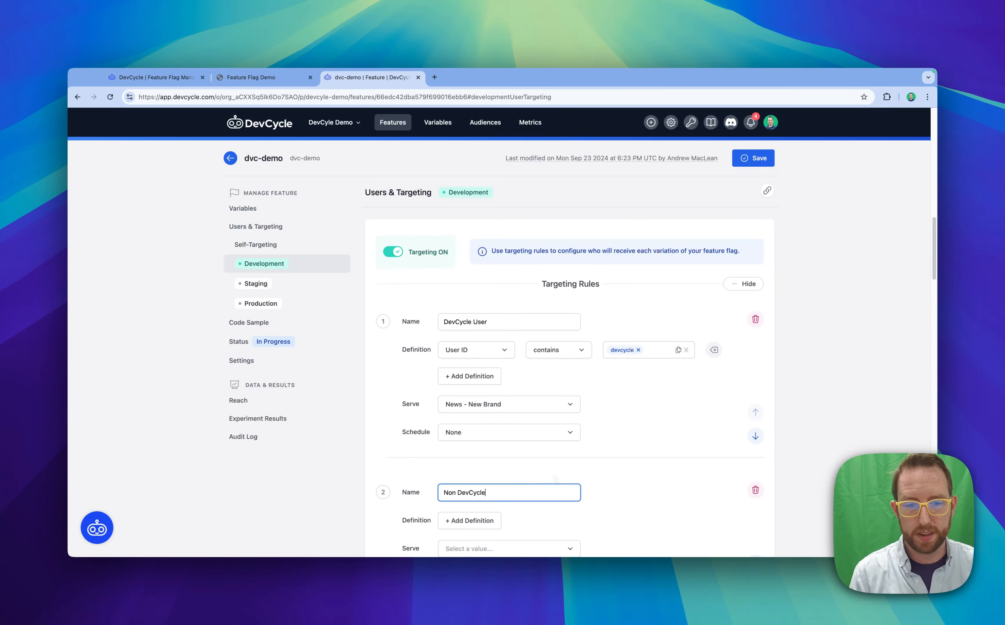
# Define the Non DevCycle rule to match users whose User ID does not contain devcycle
pyautogui.click(491, 520)
pyautogui.scroll(-2, 491, 515)
pyautogui.click(542, 484)
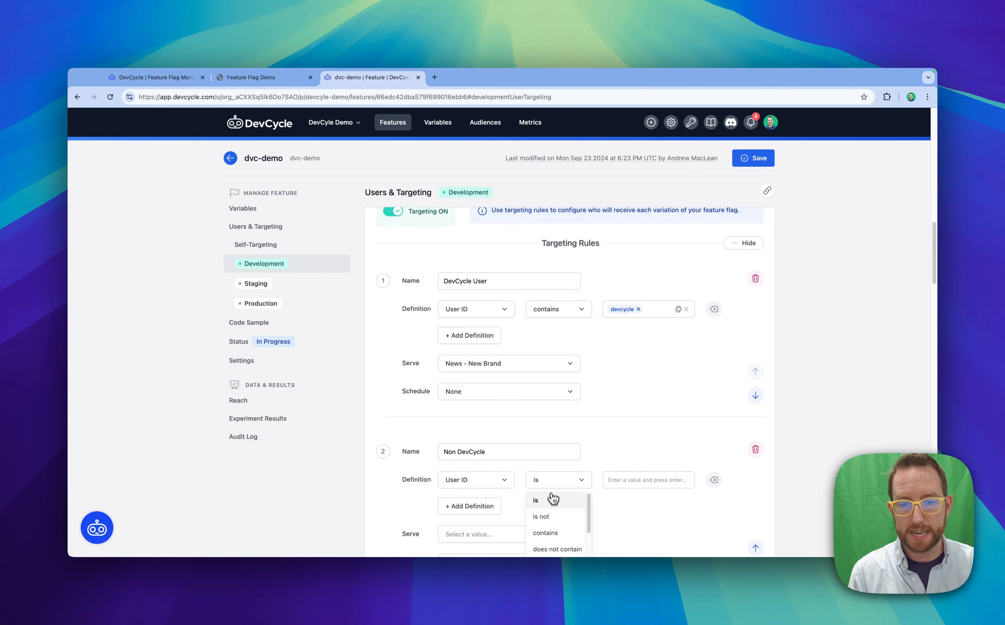
pyautogui.click(557, 549)
pyautogui.click(637, 482)
pyautogui.write('d')
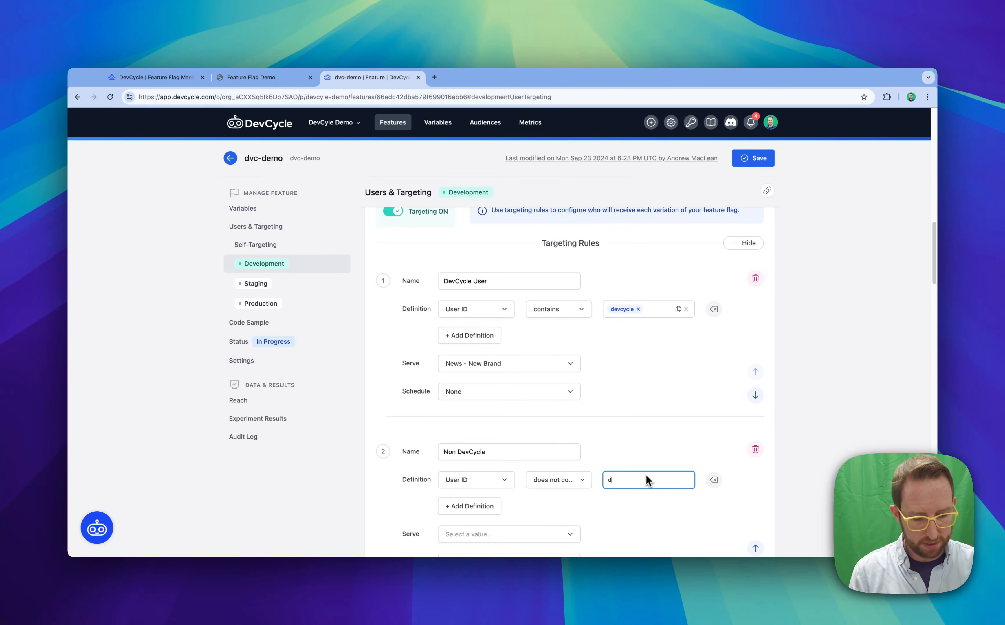
pyautogui.write('evcycle')
pyautogui.scroll(-2, 647, 475)
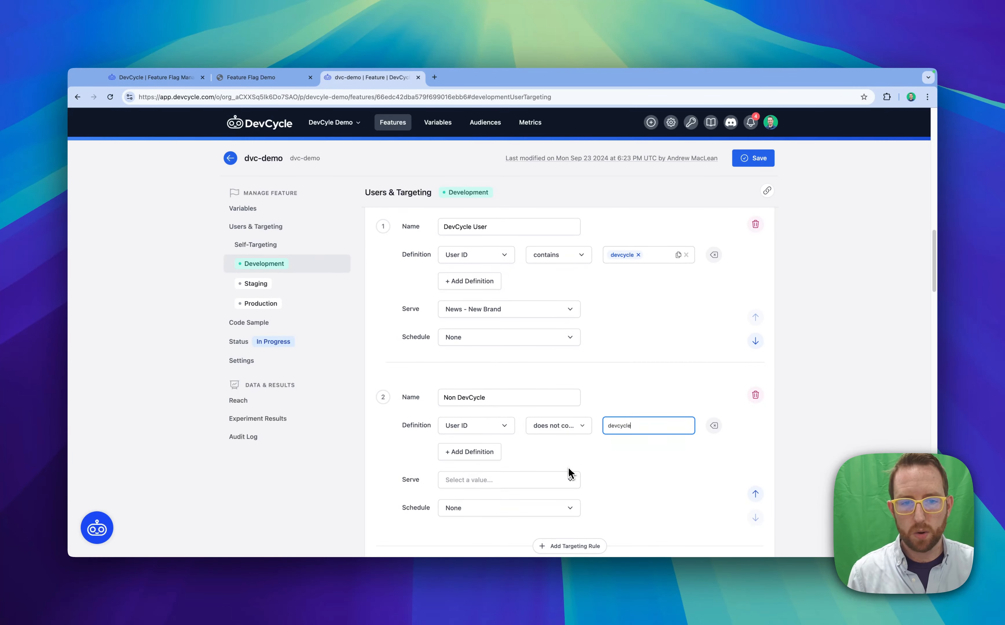
pyautogui.press('Return')
# Make the Non DevCycle rule serve the News - Old Brand variation
pyautogui.click(560, 478)
pyautogui.scroll(-2, 543, 515)
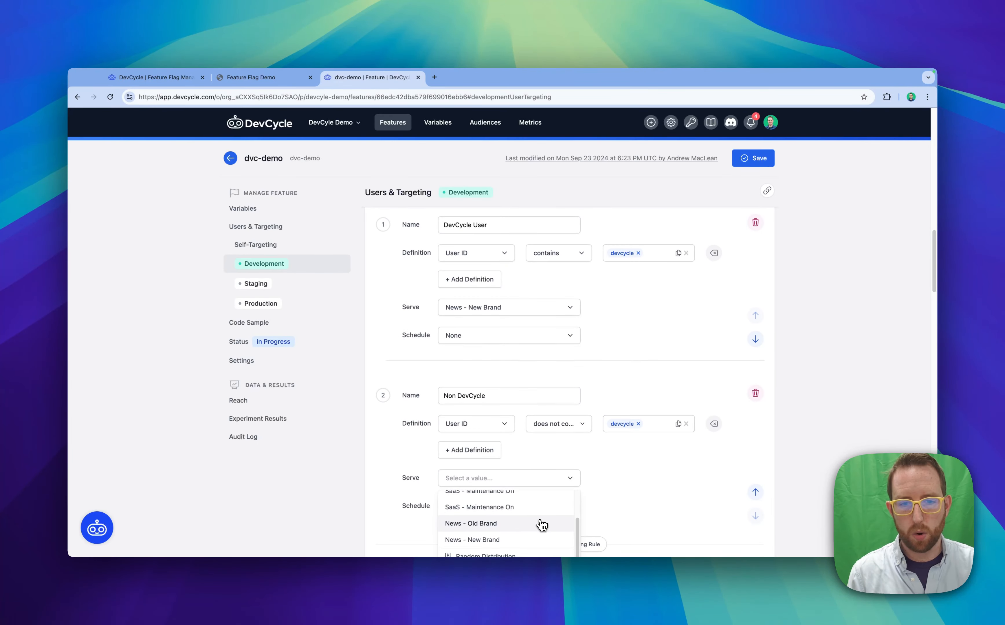
pyautogui.click(541, 524)
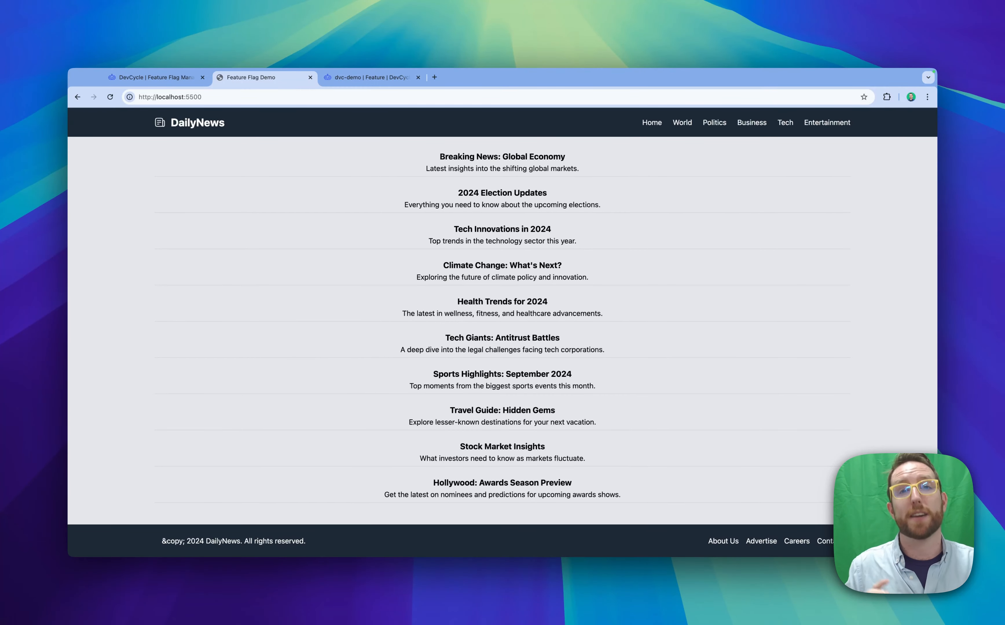
# Switch to the DevCycle website and look through its product and resource links
pyautogui.hotkey('ctrl', 'shift', 'Tab')
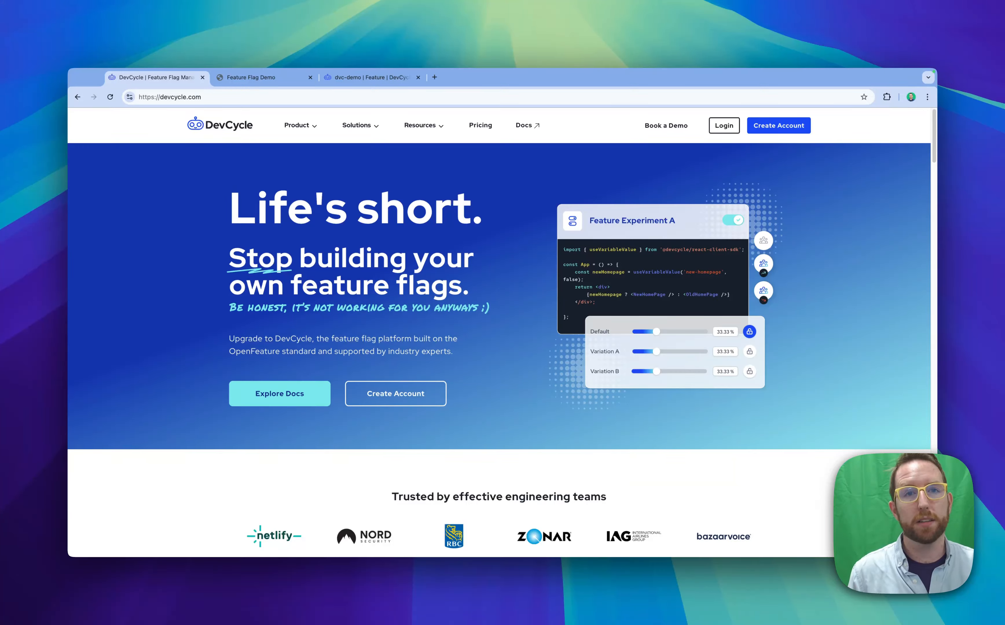
pyautogui.moveTo(312, 127)
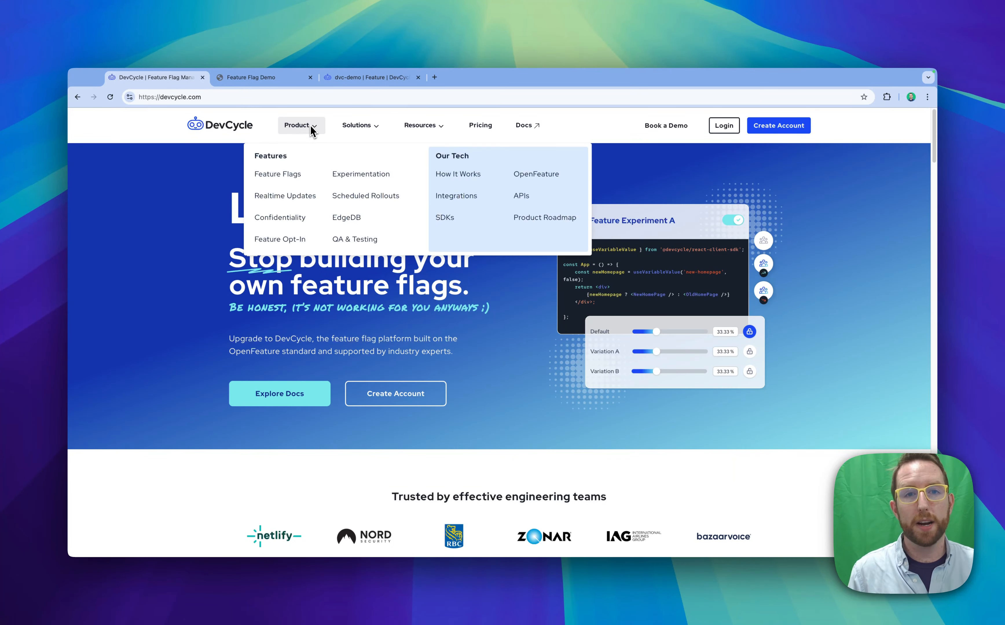
pyautogui.moveTo(409, 129)
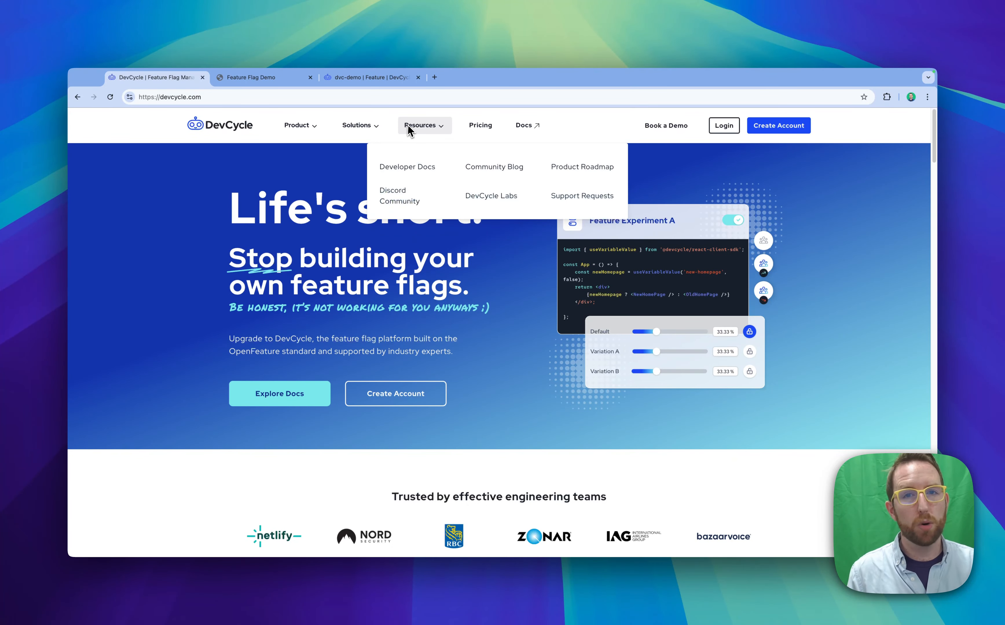